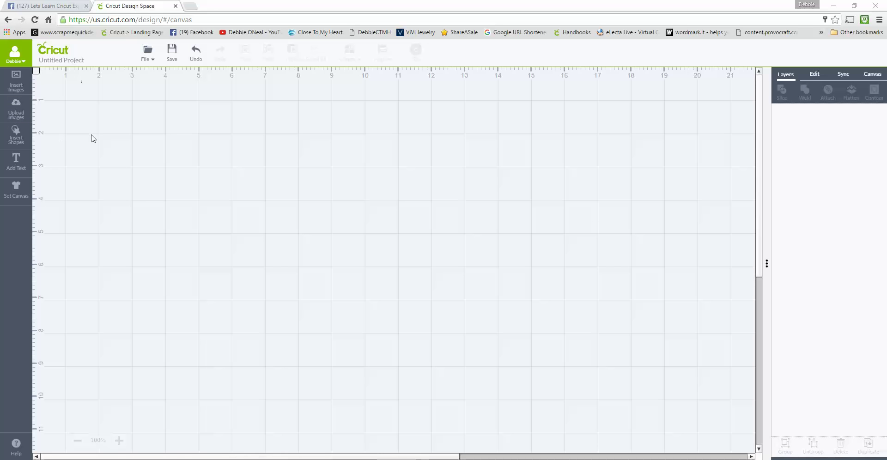
Step: Open the Upload page with the Image and Pattern Fill options and the uploaded images library
click(16, 114)
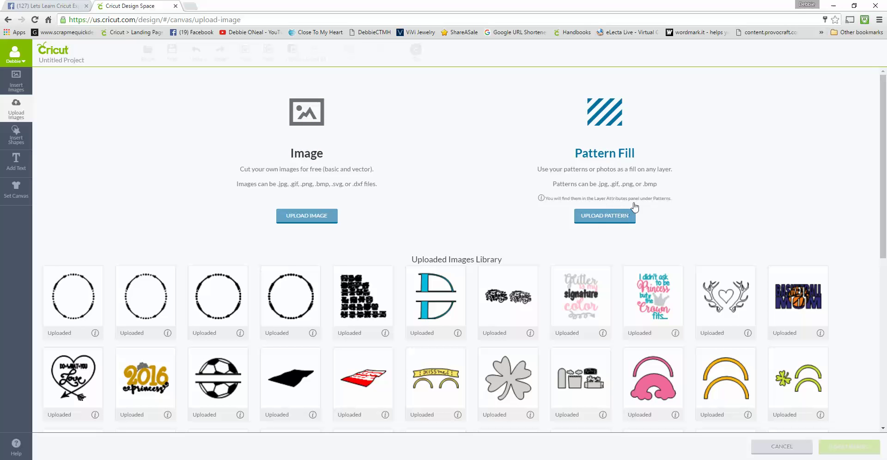
Step: Start a new pattern fill upload and browse to the computer's Line Dot patterns folder
click(607, 217)
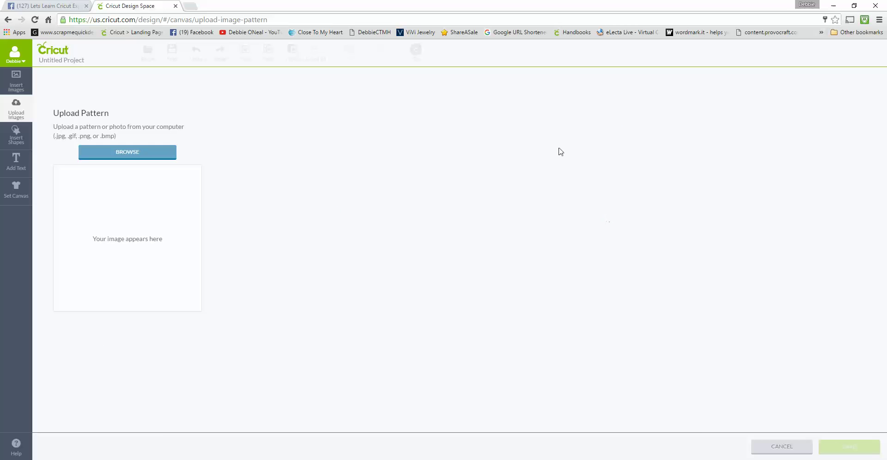
click(123, 154)
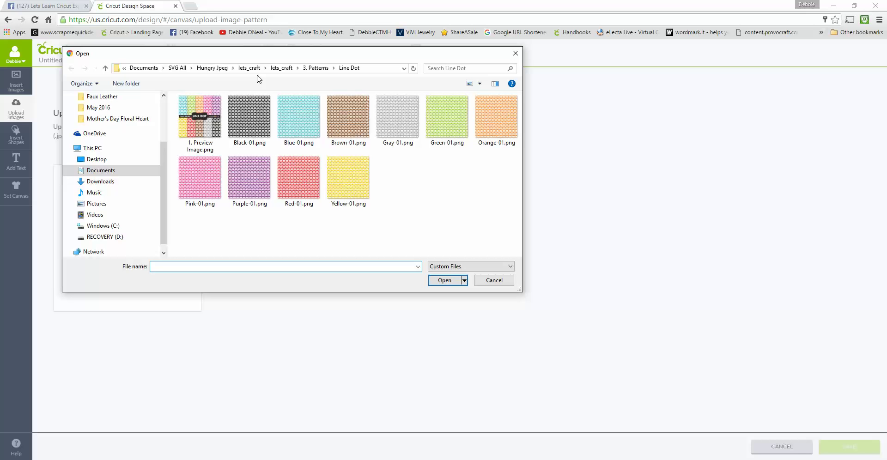
Step: Choose Pink-01.png from the 3. Patterns > Fancy Quatrefoils folder for upload
click(321, 72)
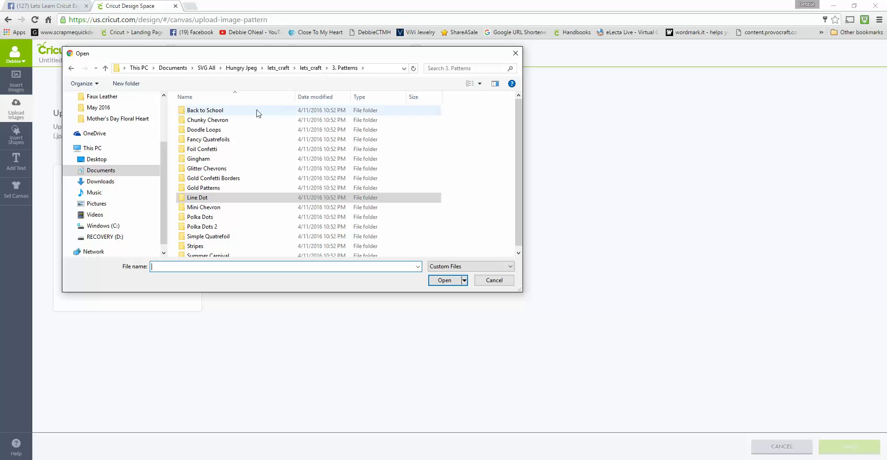
scroll(257, 132, down, 1)
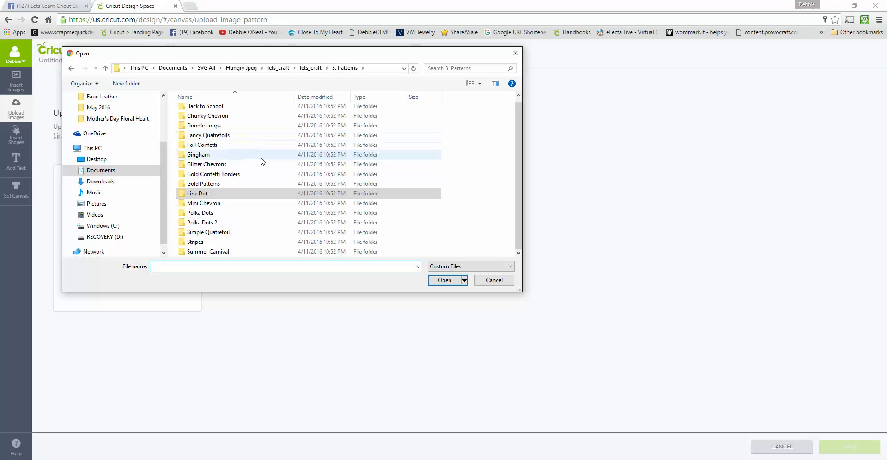
drag(518, 142, 519, 125)
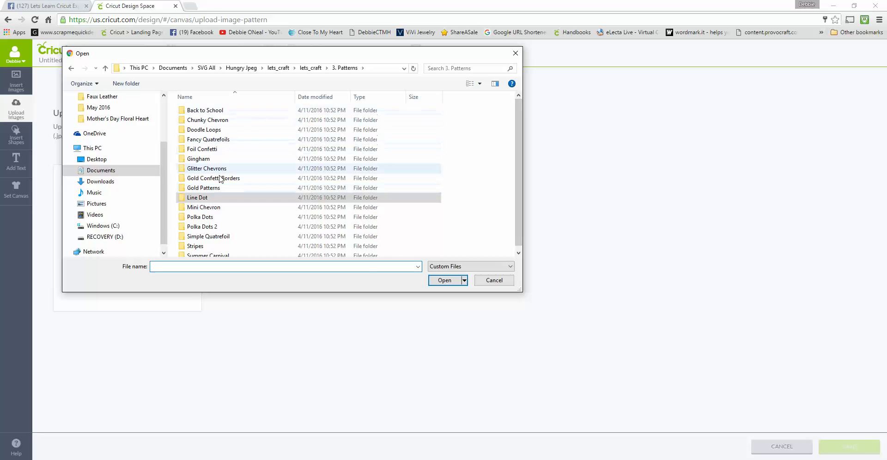
scroll(229, 235, down, 1)
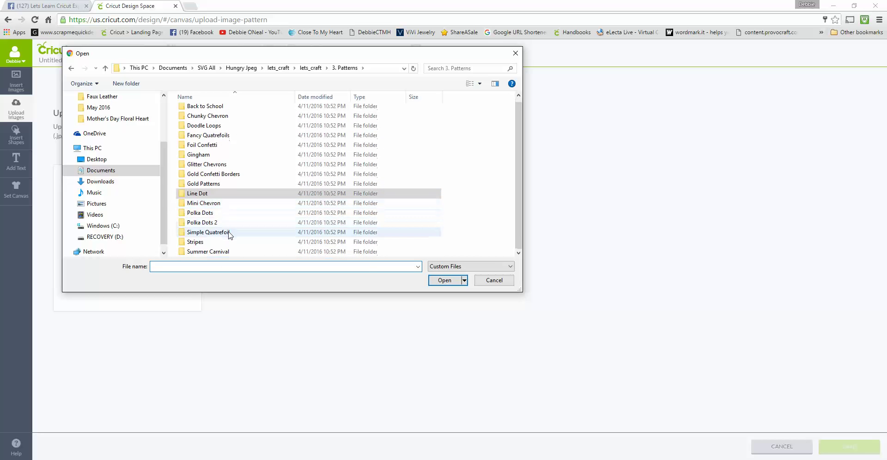
double_click(231, 140)
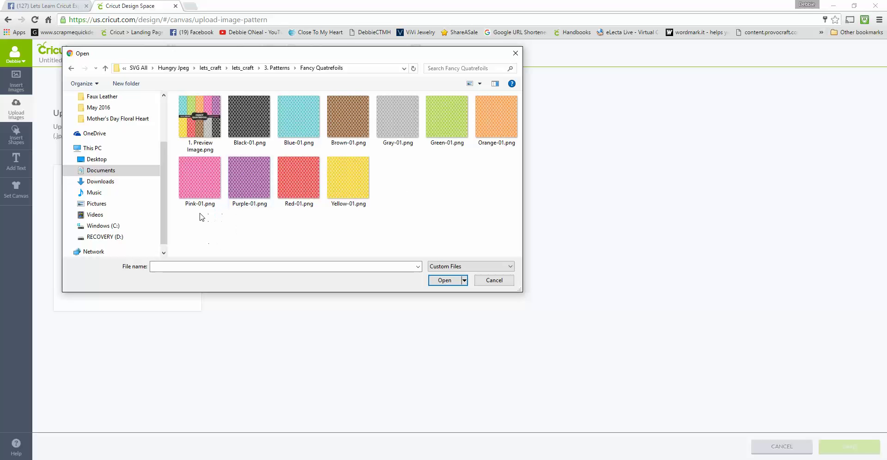
double_click(200, 176)
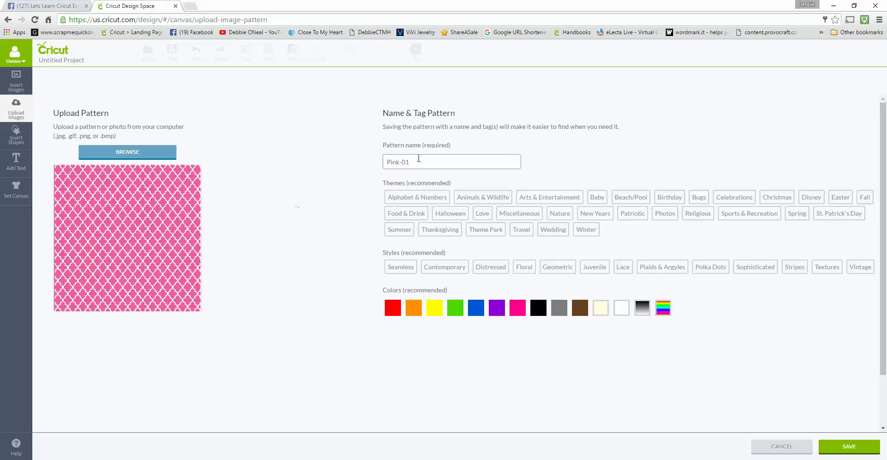
Step: Rename the pattern from Pink-01 to 'Pink Quarterfoil'
drag(415, 162, 403, 160)
key(BackSpace)
key(BackSpace)
text(Quarterfoil)
click(414, 196)
Step: Tag the pattern with Baby, Birthday, Celebrations, Easter, Spring, Miscellaneous themes and Geometric style
click(403, 195)
click(451, 213)
click(599, 200)
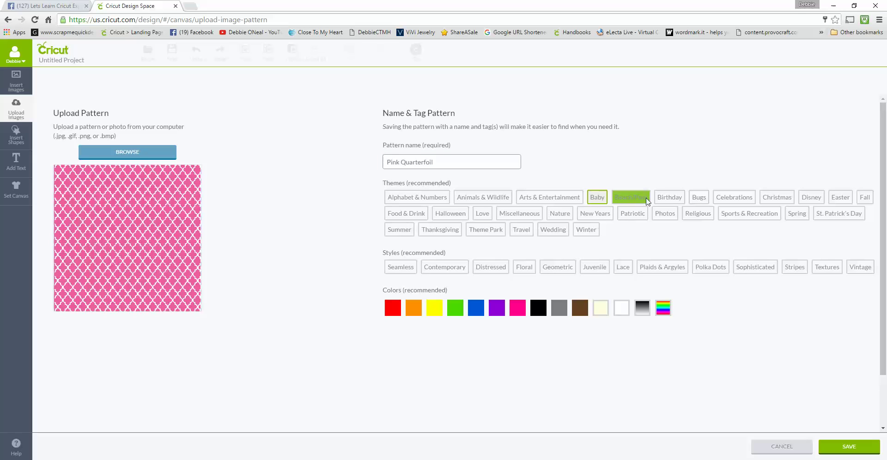
click(670, 199)
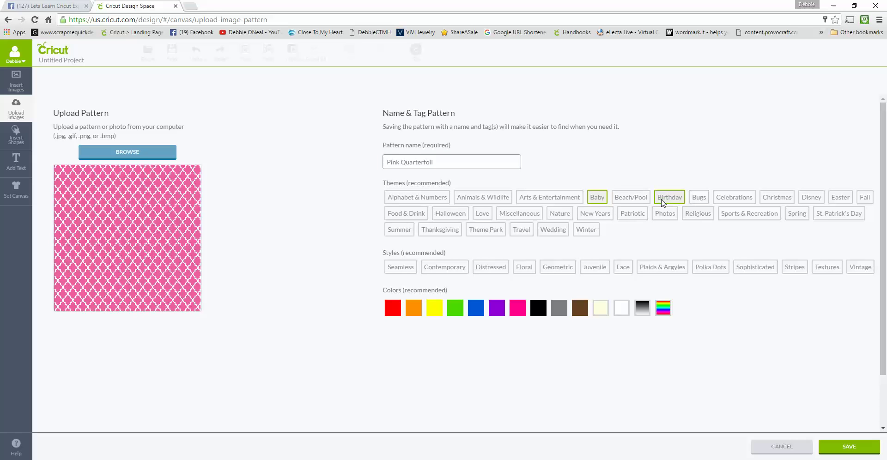
click(722, 201)
click(842, 196)
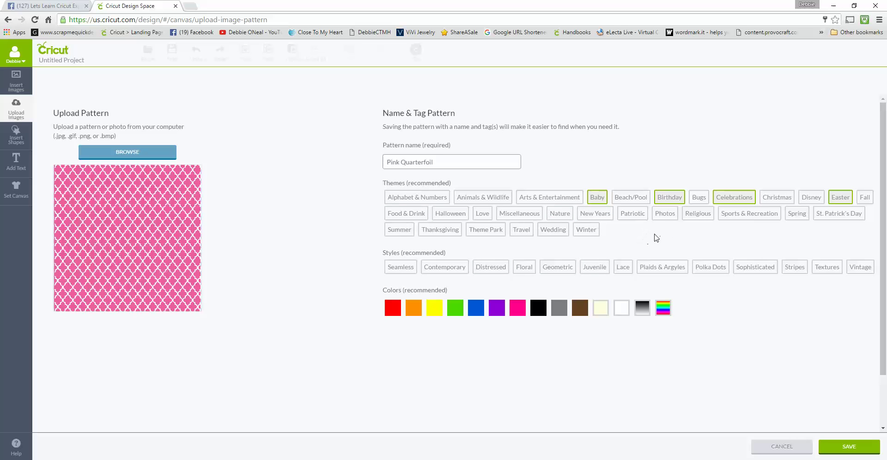
click(798, 215)
click(523, 214)
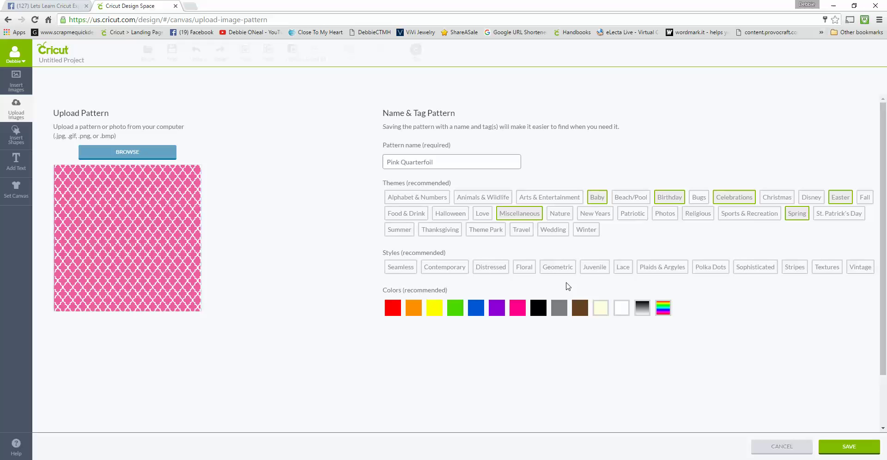
click(558, 269)
Step: Add the Sophisticated style and Pink colour tags to the pattern
click(443, 272)
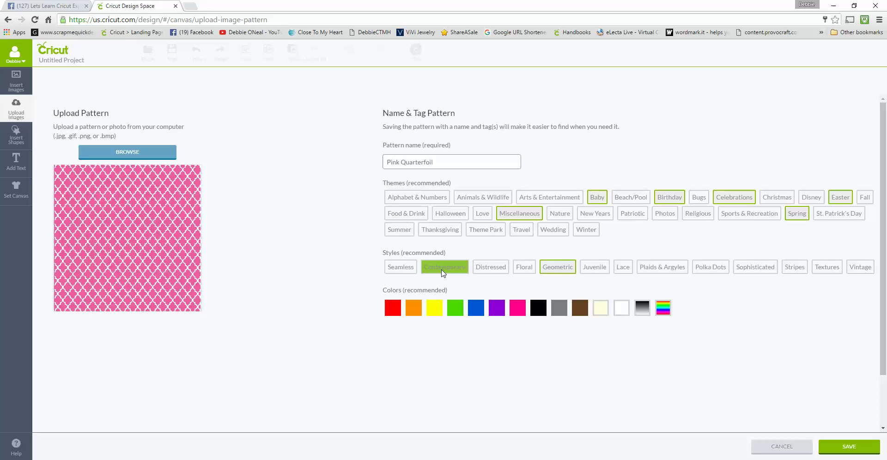
click(763, 272)
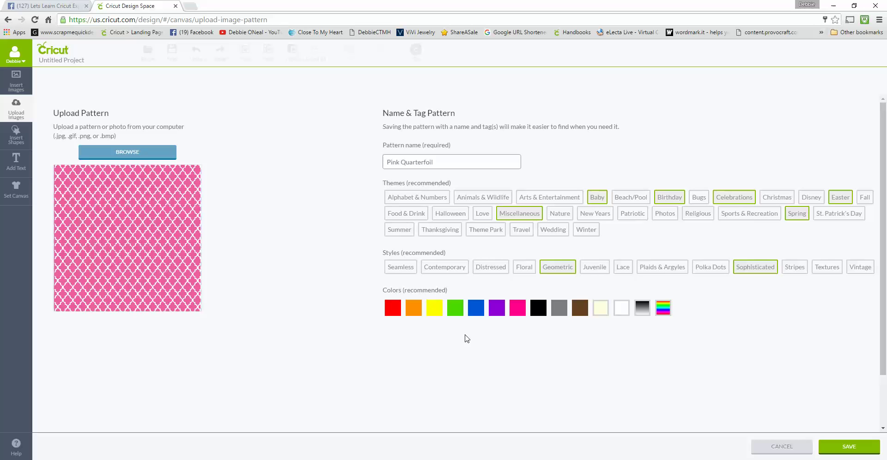
click(520, 315)
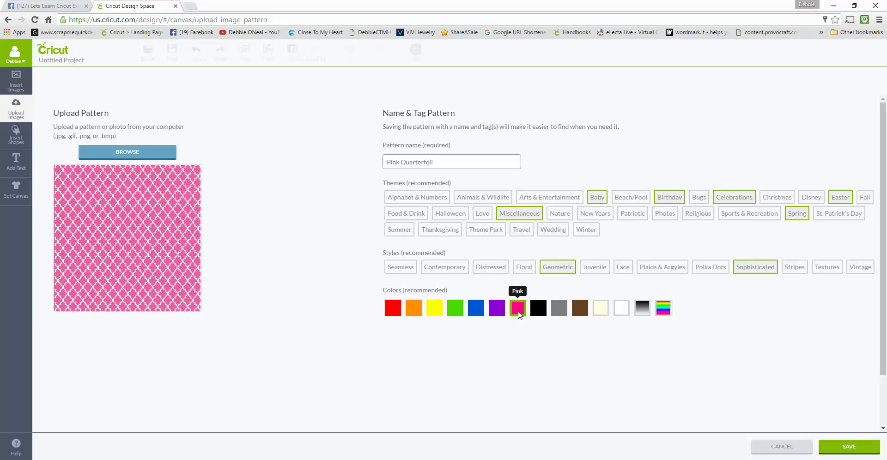
Step: Save the Pink Quarterfoil pattern to the uploaded library
click(849, 447)
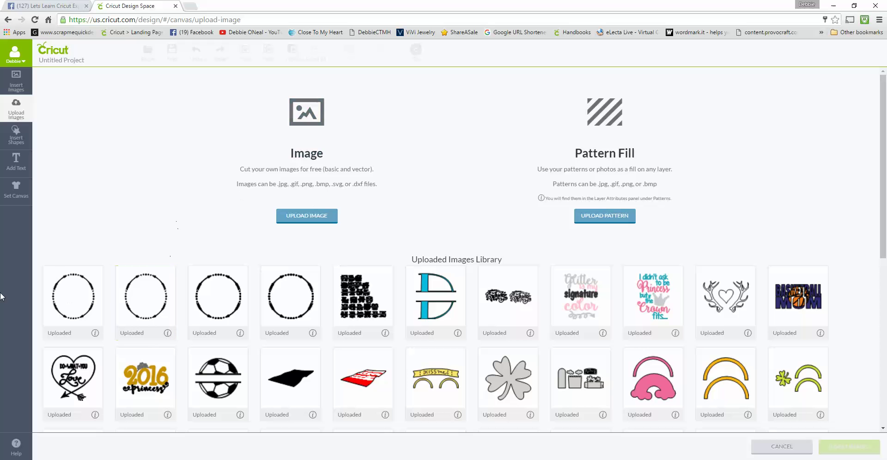
Step: Insert a square on the canvas and enlarge it to about 8.5 inches
click(14, 141)
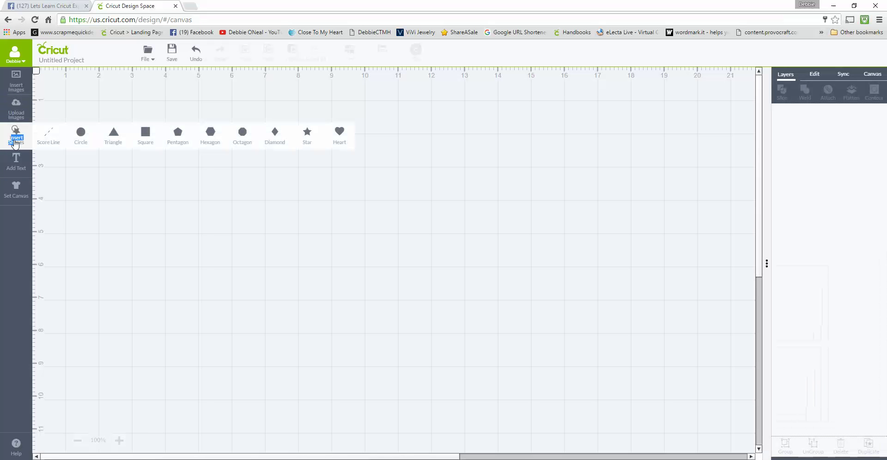
click(145, 134)
drag(278, 314, 235, 209)
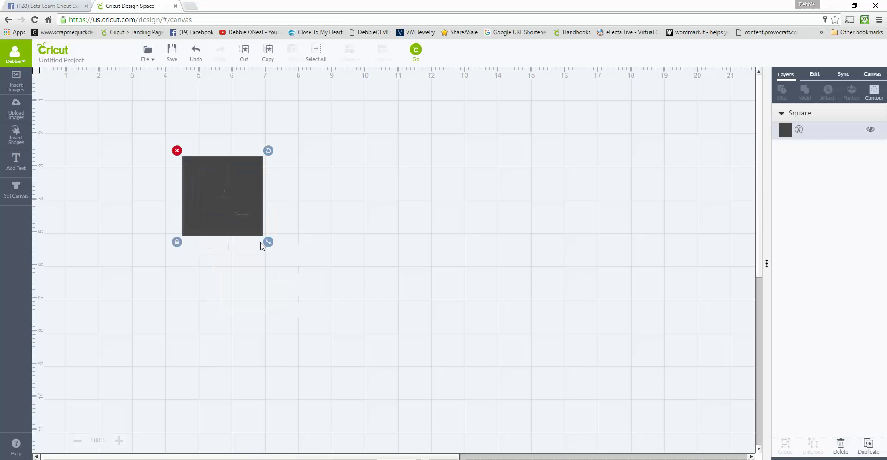
drag(268, 242, 465, 439)
drag(396, 307, 295, 258)
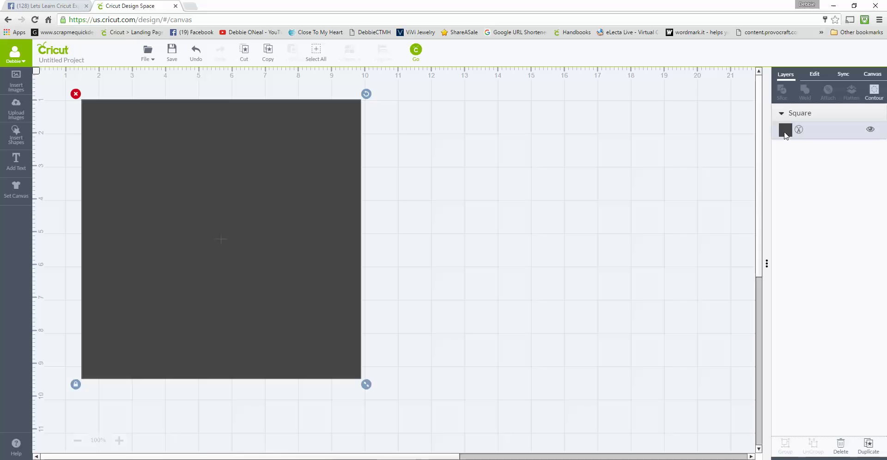
Step: Switch the square's layer from cut to Print and list the available pattern fills
click(786, 131)
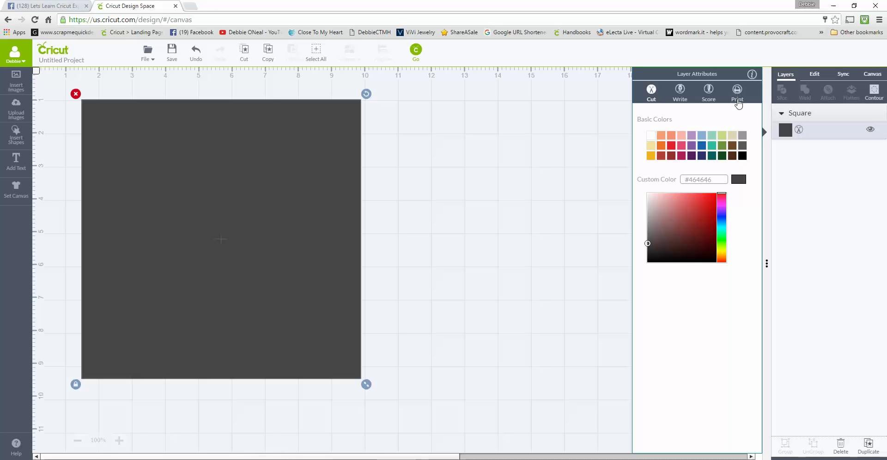
click(738, 97)
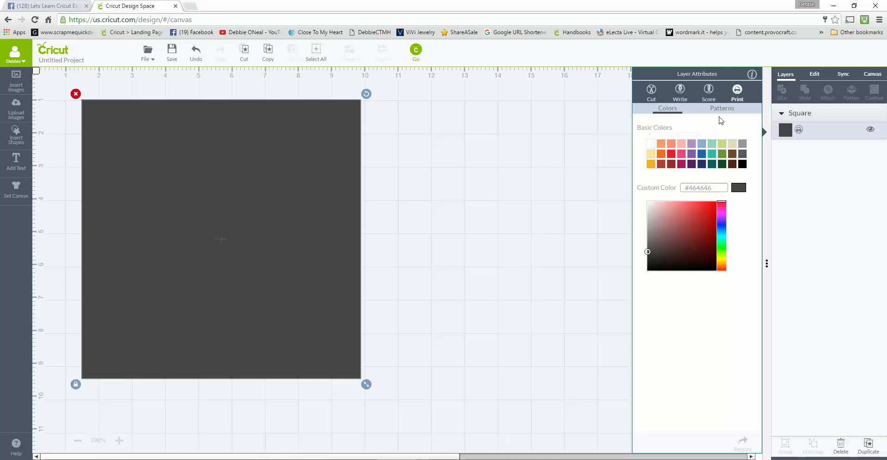
click(729, 114)
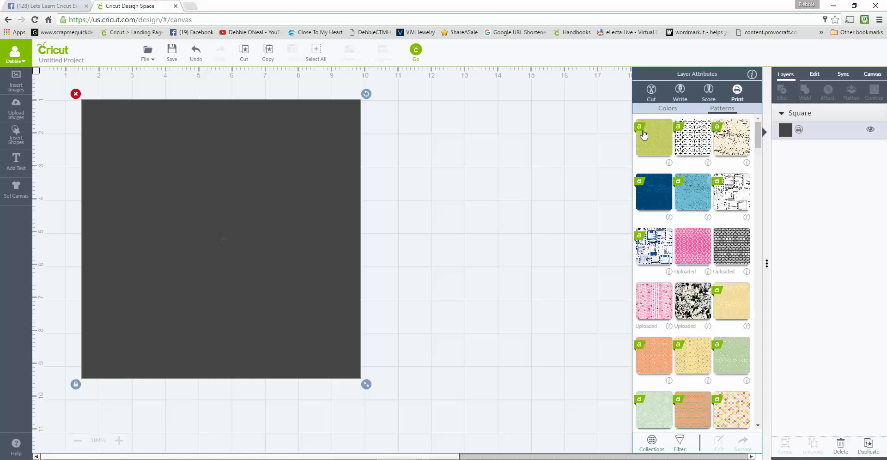
Step: Filter the Patterns list by Uploaded ownership
drag(760, 135, 759, 153)
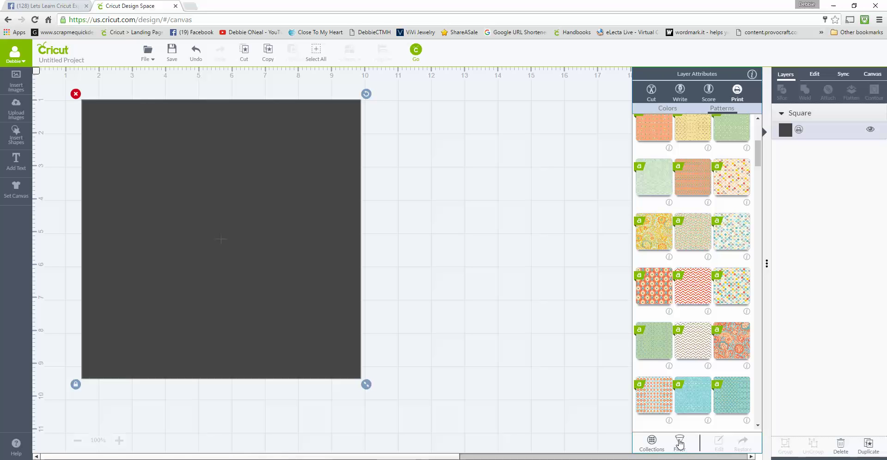
click(680, 444)
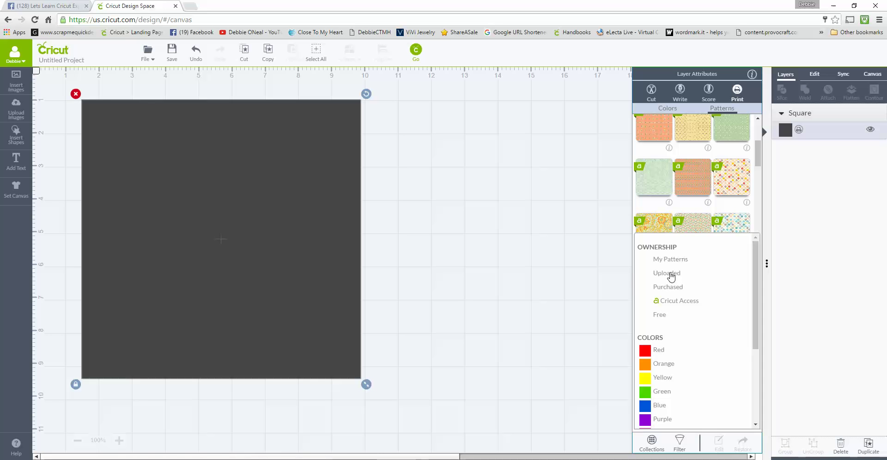
click(671, 275)
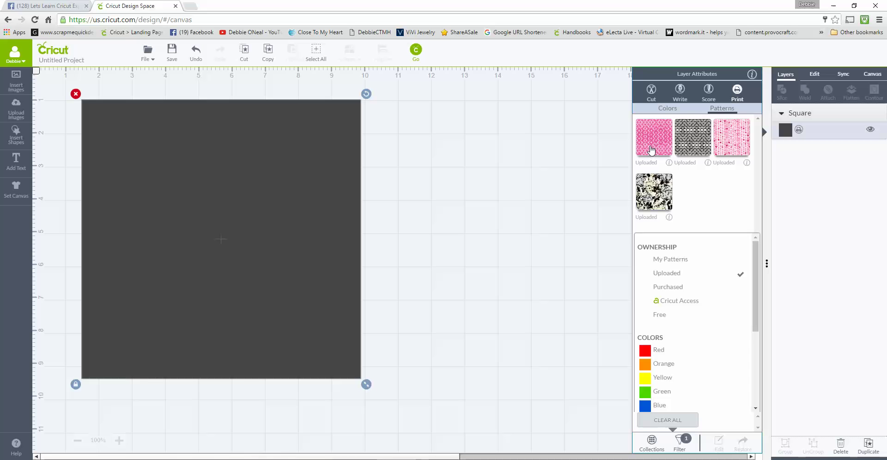
Step: Fill the square with the Pink Quarterfoil pattern and shrink it to about 3 inches at top-left
click(648, 147)
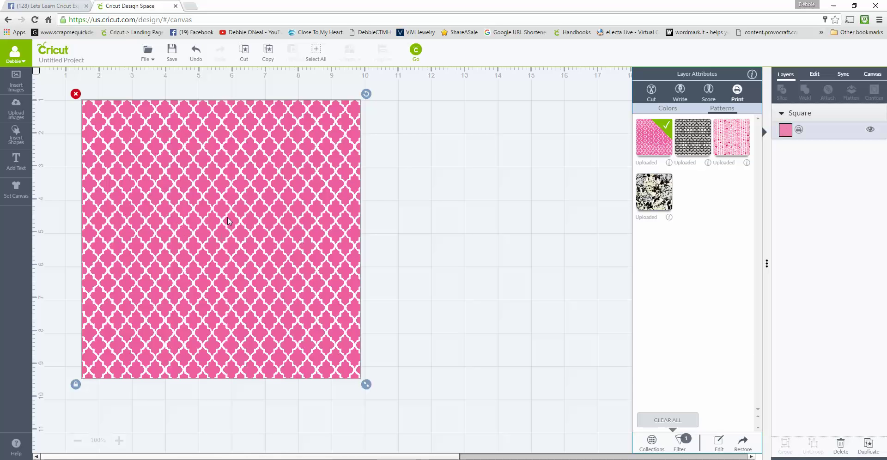
drag(245, 254, 270, 244)
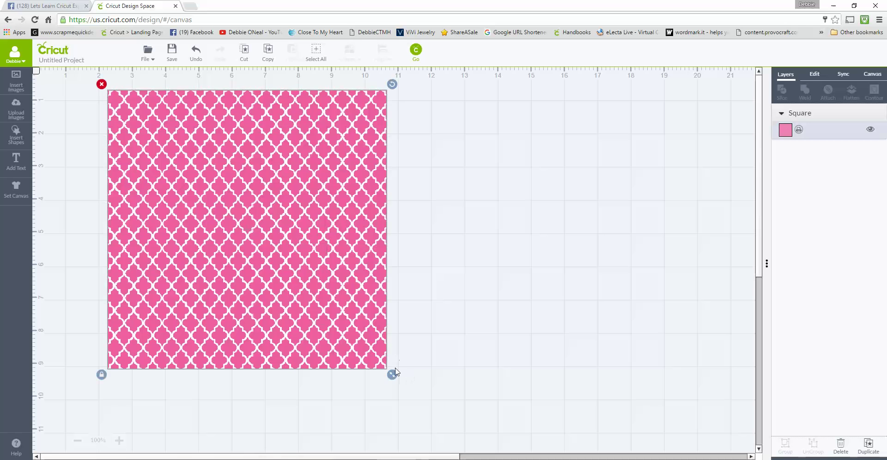
drag(395, 372, 200, 224)
drag(172, 162, 145, 167)
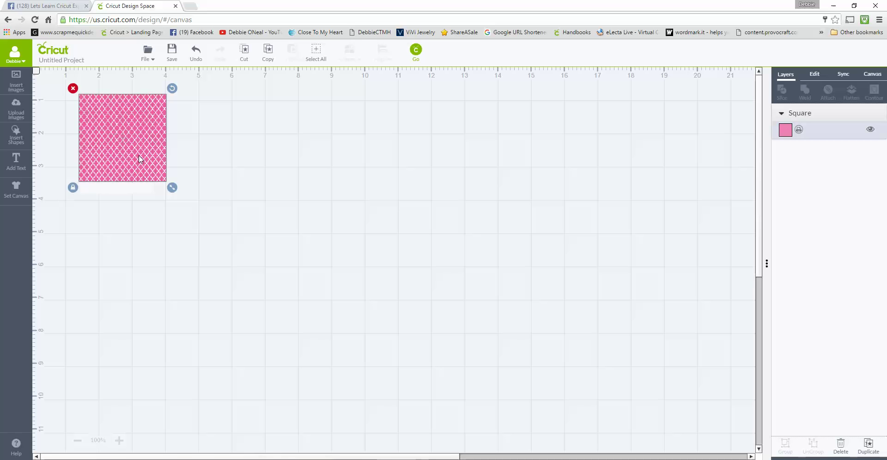
drag(172, 188, 213, 244)
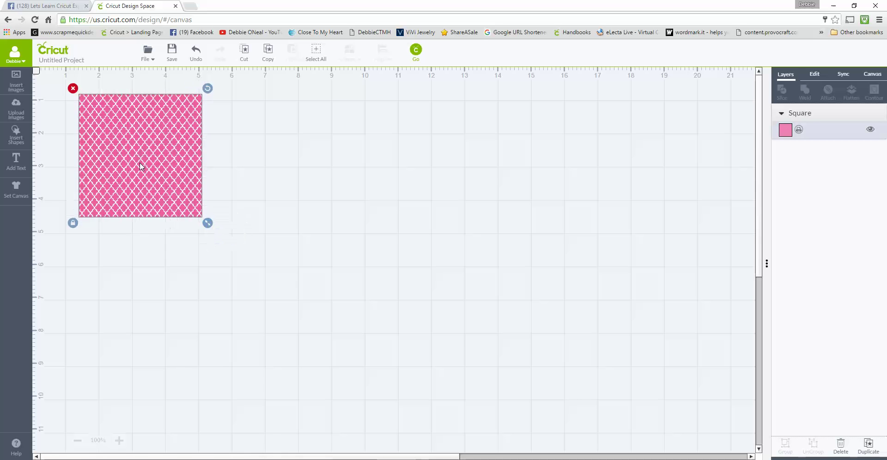
drag(140, 162, 137, 166)
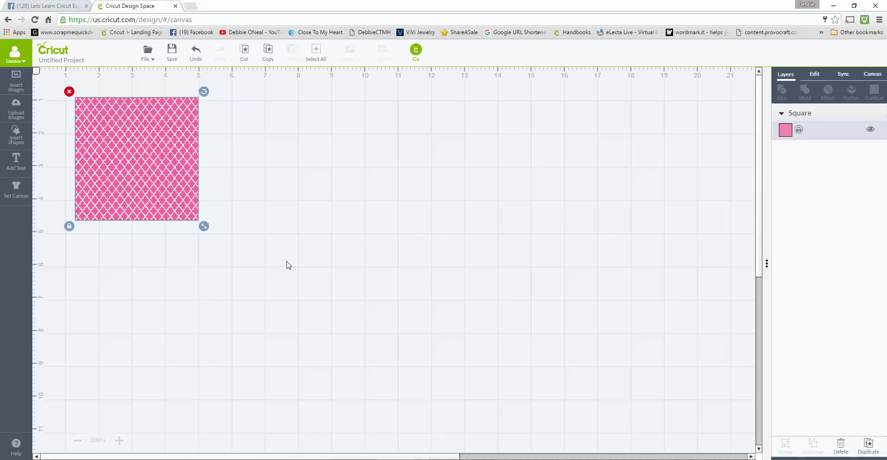